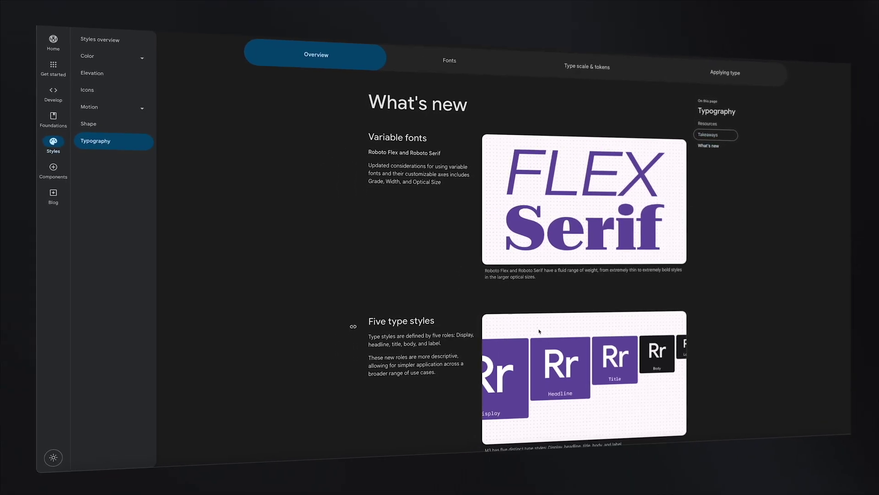
Step: Scroll through the Material Design Typography page and the Google Search results
scroll(539, 331, "down", 3)
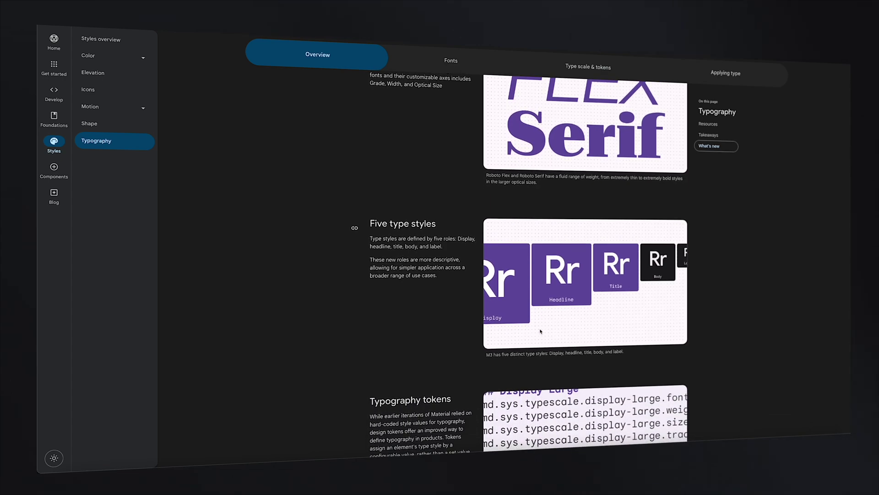
scroll(541, 331, "down", 3)
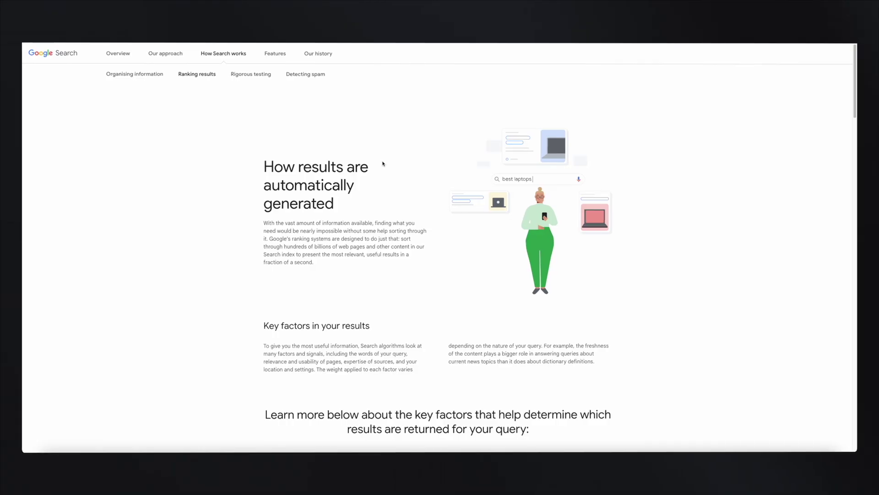
scroll(383, 164, "down", 4)
scroll(425, 164, "down", 5)
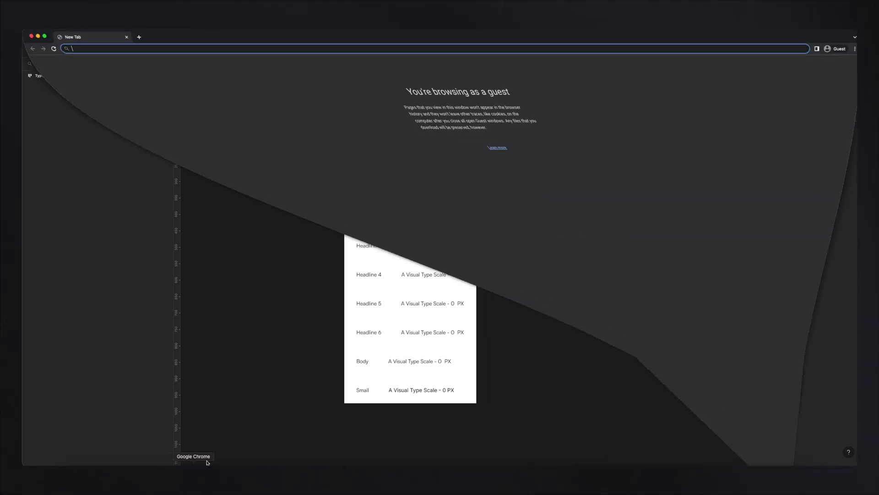
Step: Load type-scale.com and leave its base size at 16 px after briefly trying 14
type("type-scale.com")
key("Return")
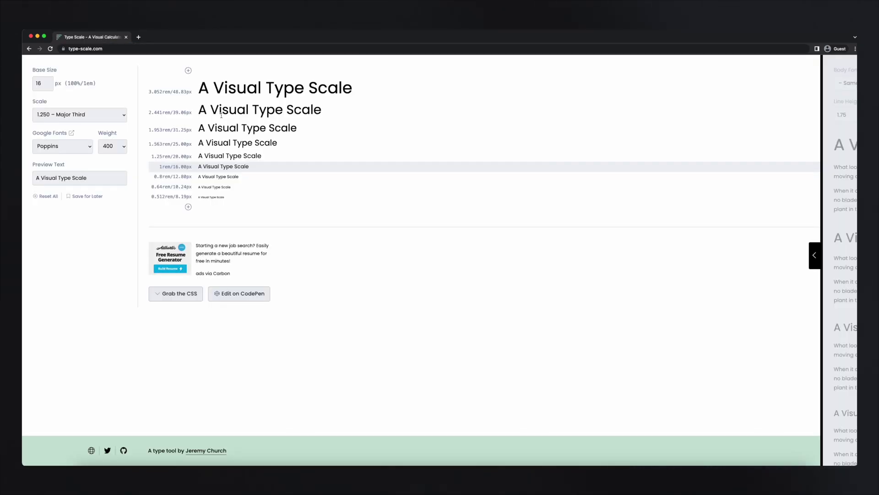
left_click_drag(41, 84, 35, 83)
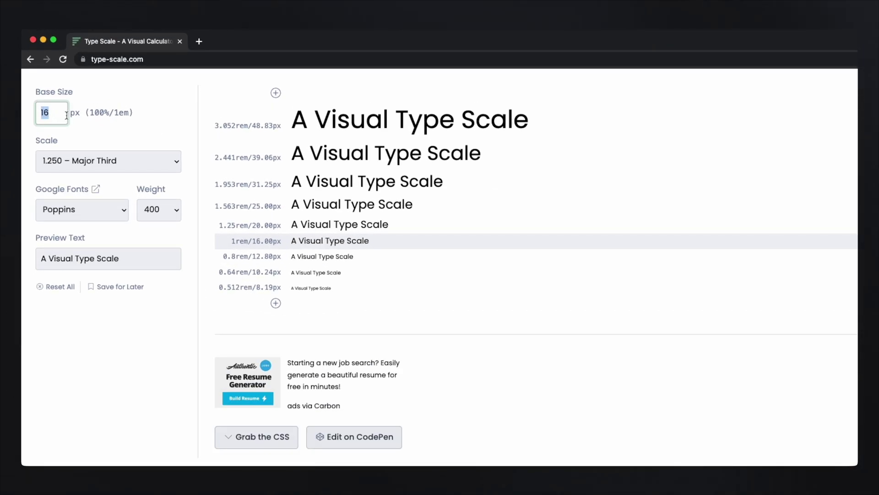
type("14")
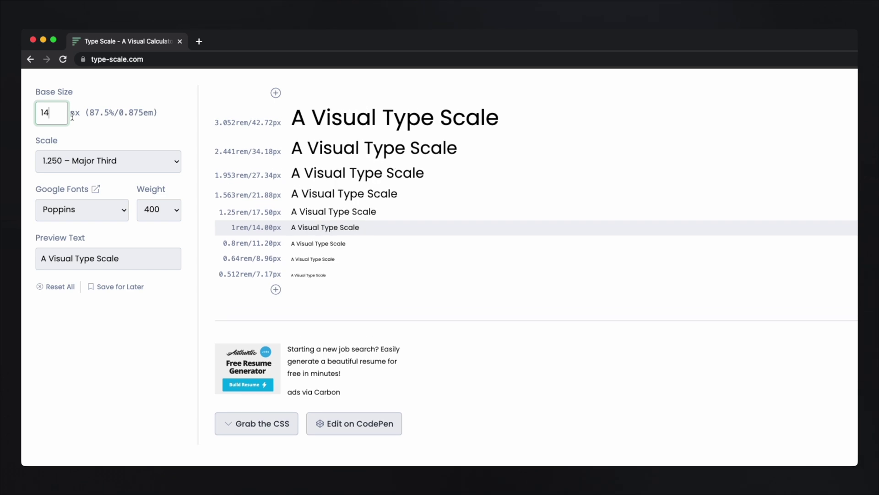
key("BackSpace")
type("6")
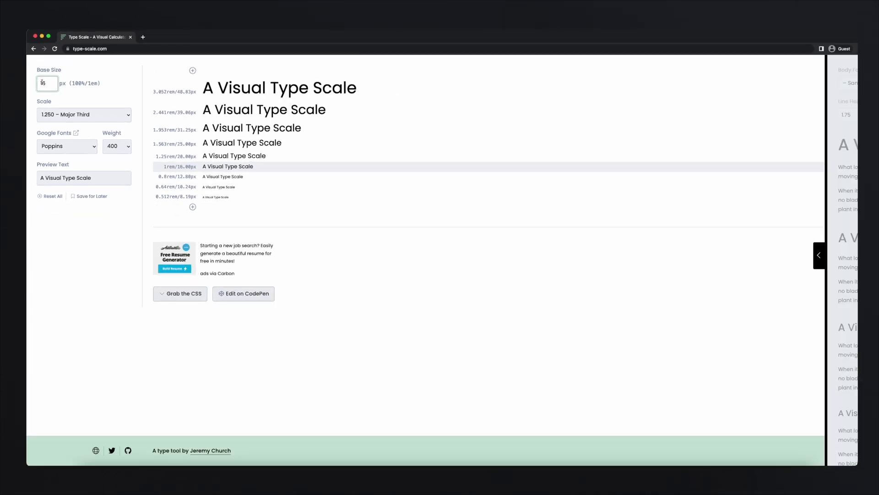
left_click(79, 93)
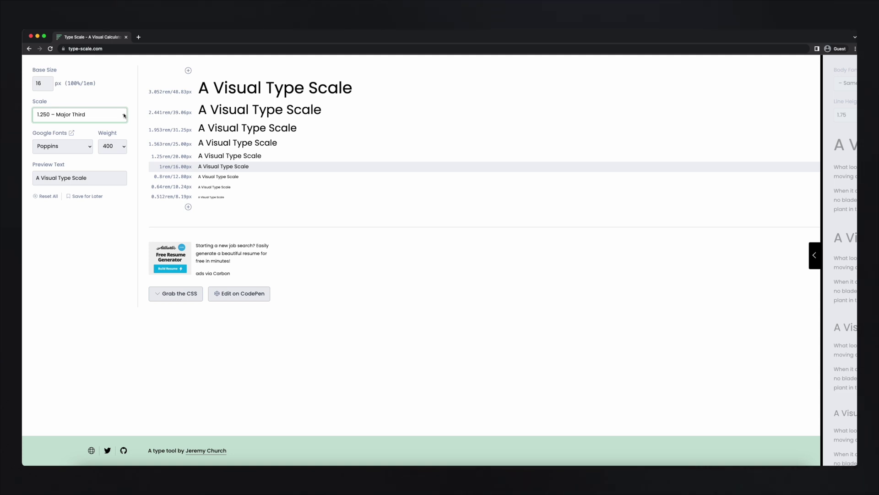
left_click(124, 115)
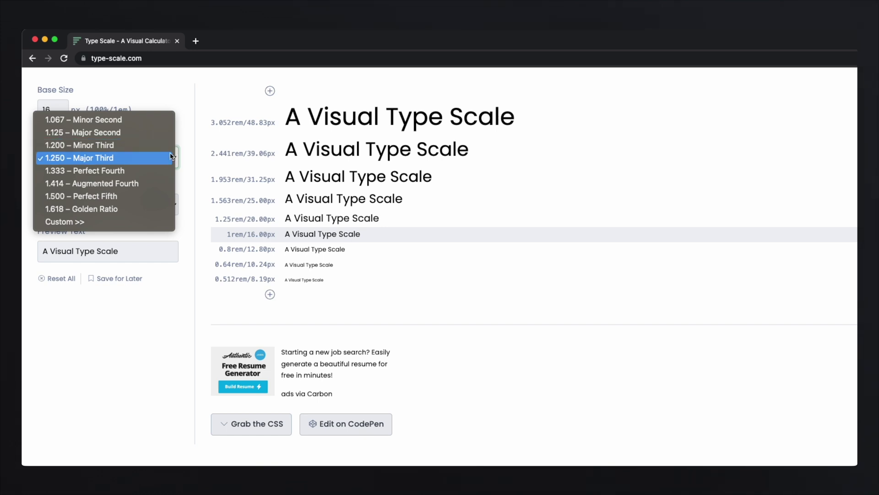
left_click(166, 145)
left_click(158, 149)
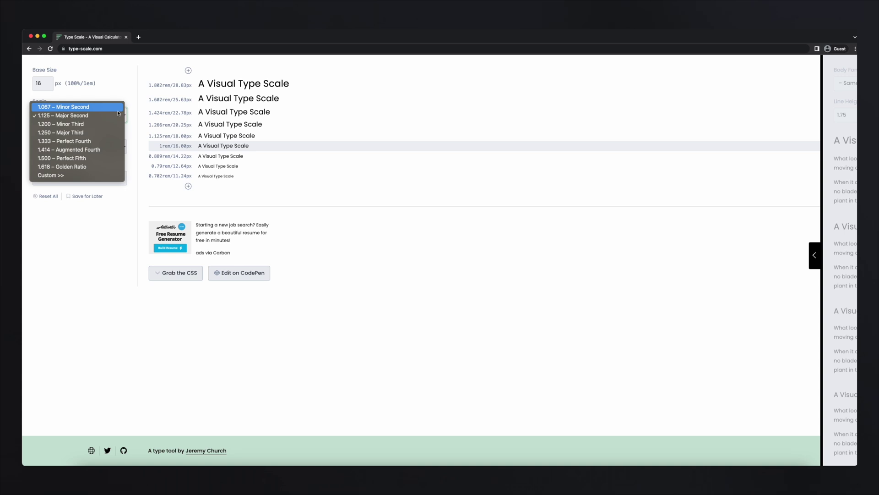
left_click(116, 145)
left_click(120, 116)
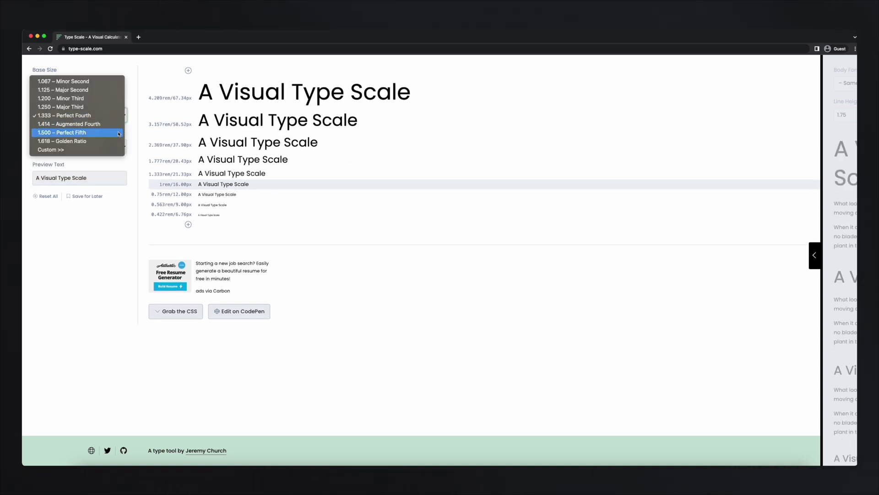
left_click(121, 124)
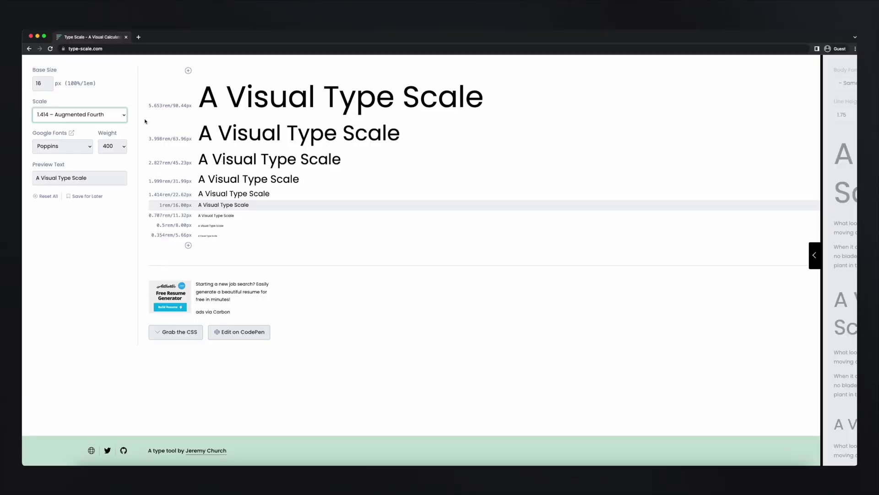
left_click(120, 115)
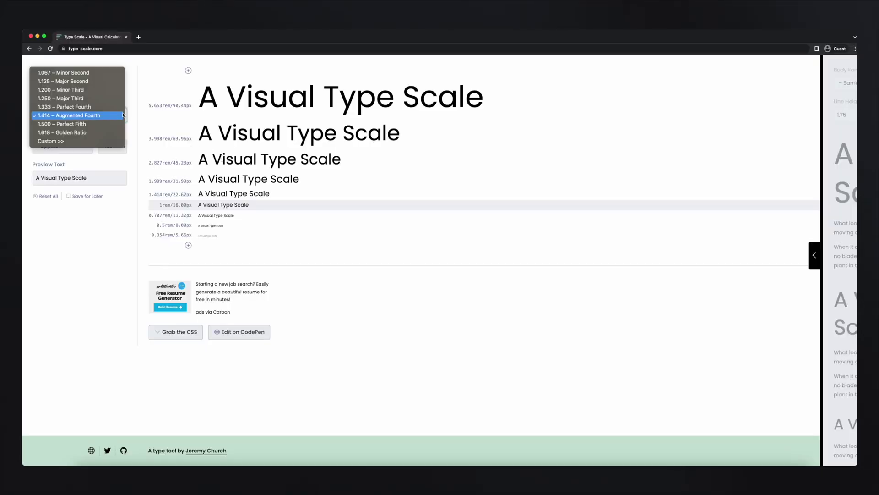
left_click(109, 98)
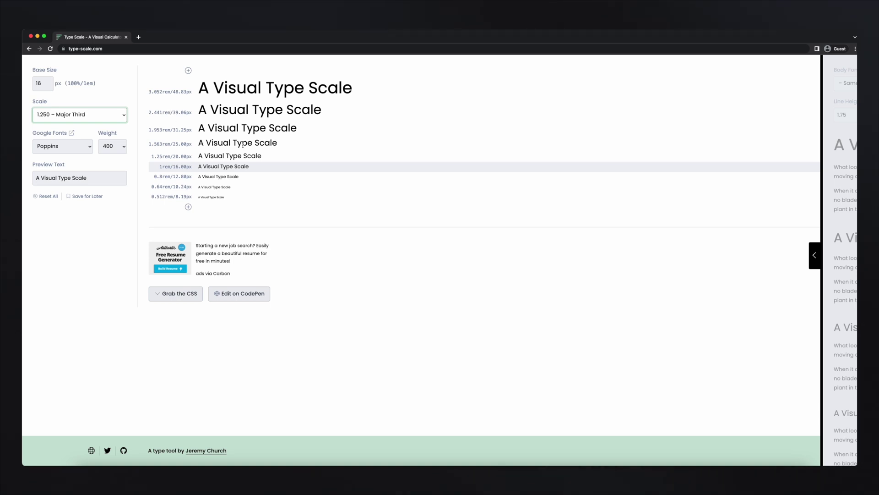
left_click_drag(171, 167, 226, 167)
left_click_drag(174, 156, 189, 155)
left_click(174, 143)
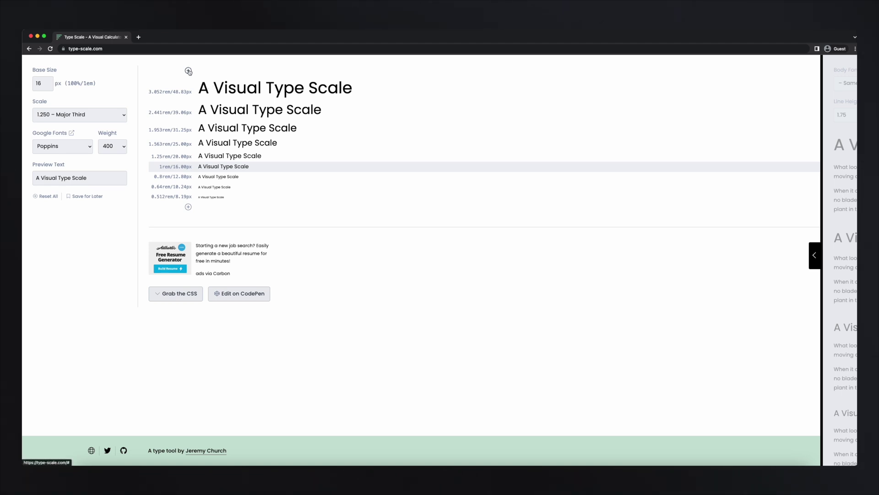
Step: Add a 61.04px step above and a 6.55px step below the Type Scale preview
left_click(188, 71)
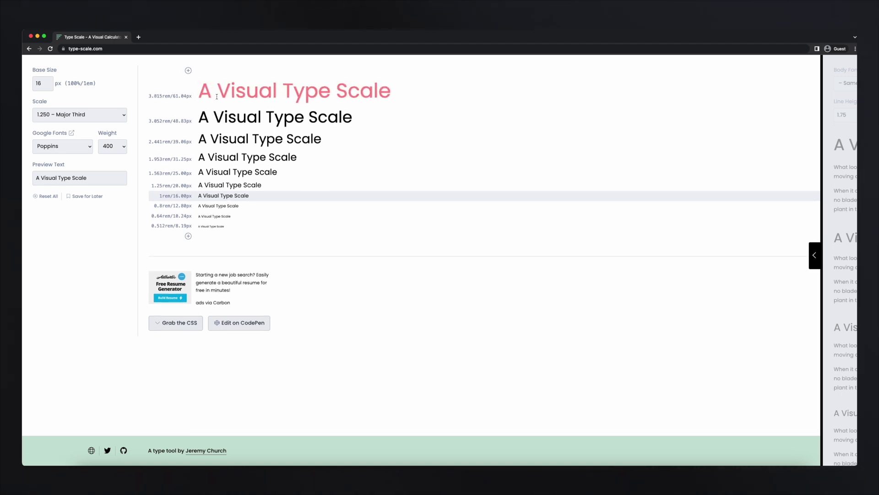
left_click(187, 236)
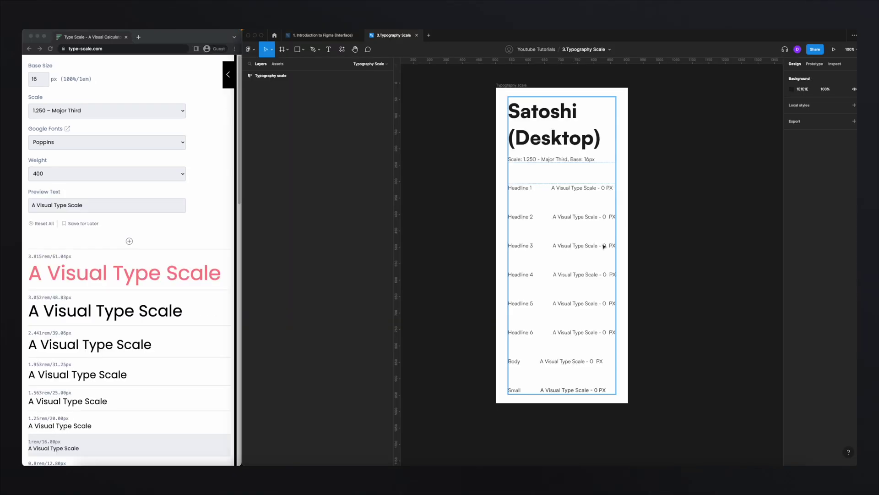
Step: Change the Body sample text in the Satoshi scale to 16PX
scroll(112, 220, "down", 3)
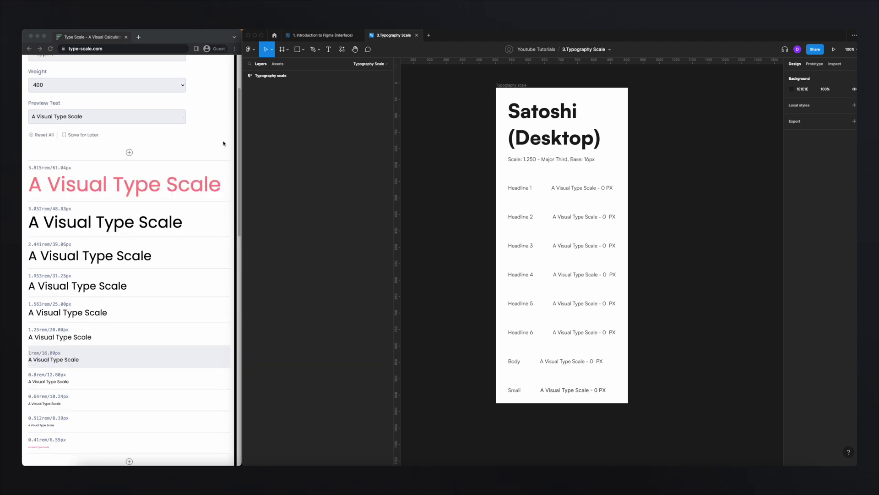
left_click(55, 168)
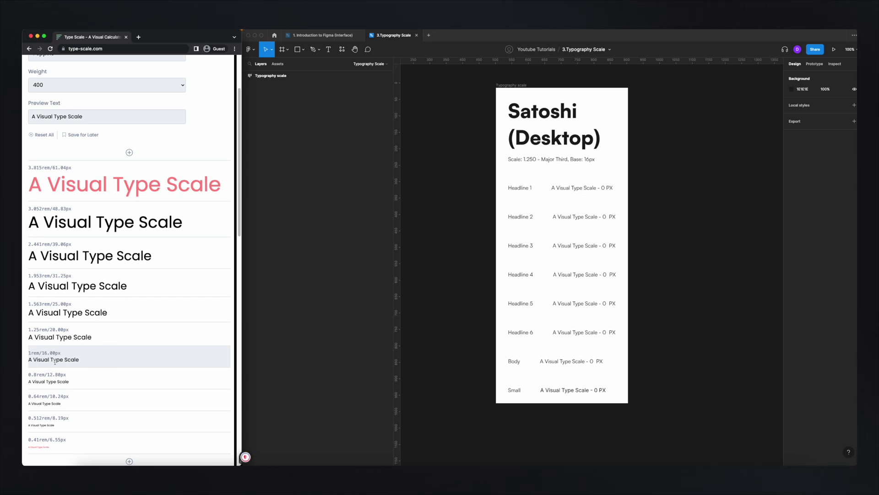
left_click(590, 364)
double_click(593, 362)
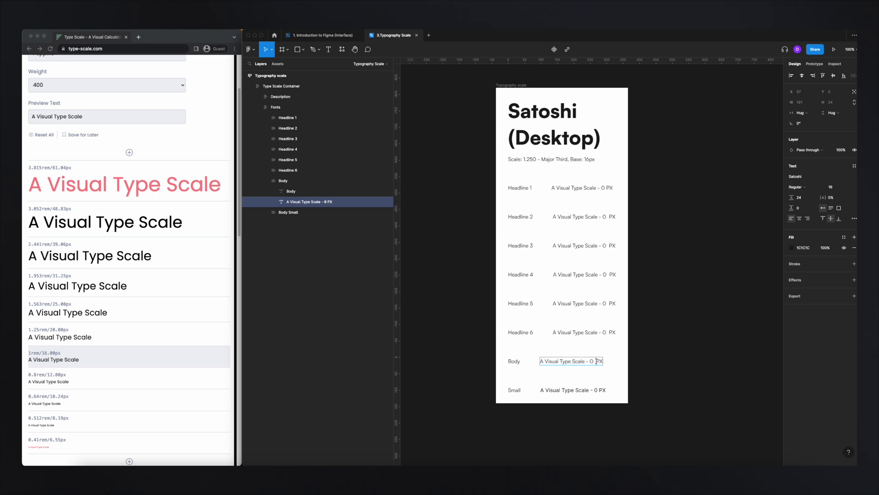
key("BackSpace")
key("BackSpace")
type("16")
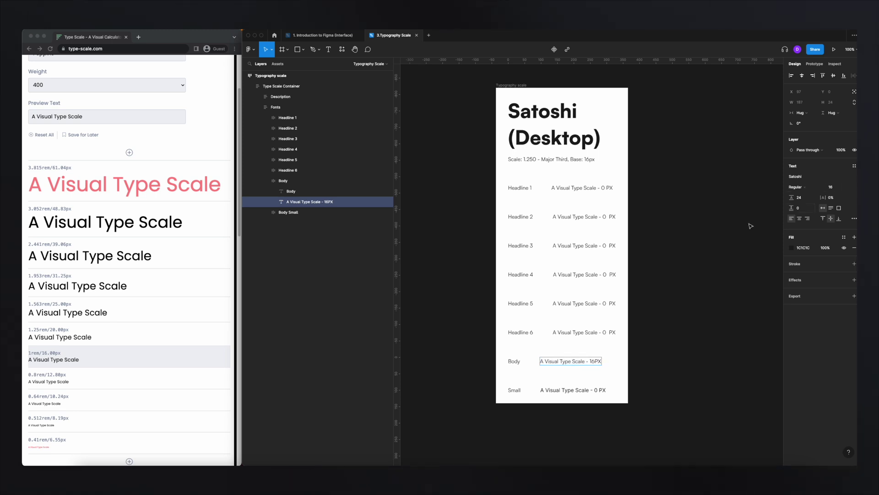
Step: Relabel the Headline 6 sample as 20PX and enlarge its text to size 20
left_click(577, 332)
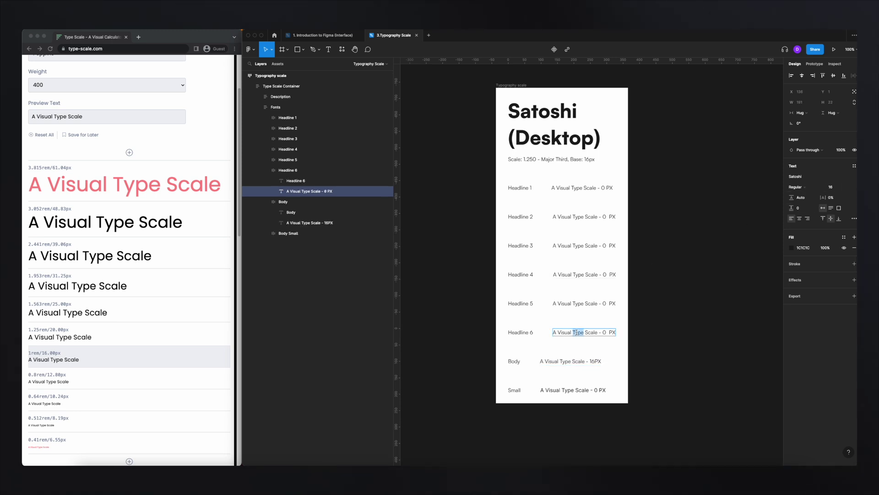
left_click(609, 333)
key("BackSpace")
key("Left")
type("2")
key("Escape")
key("super+shift+period")
key("super+shift+period")
key("super+shift+period")
key("super+shift+period")
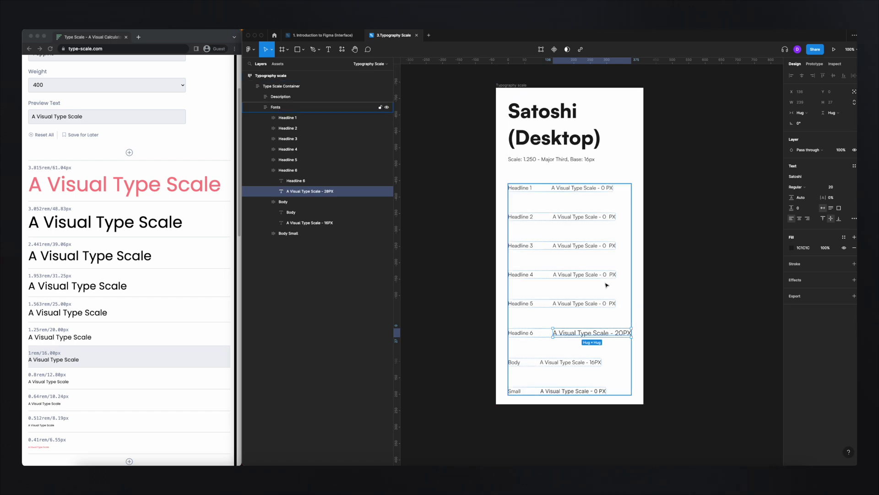
left_click(595, 303)
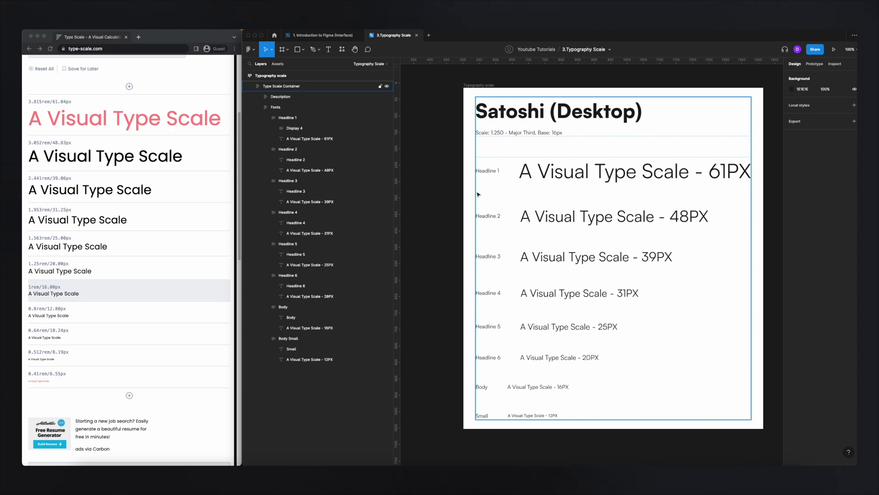
Step: Clear the selection and close the Chrome Type Scale window to reveal the Typography scale frame
left_click(435, 196)
left_click(262, 115)
key("Escape")
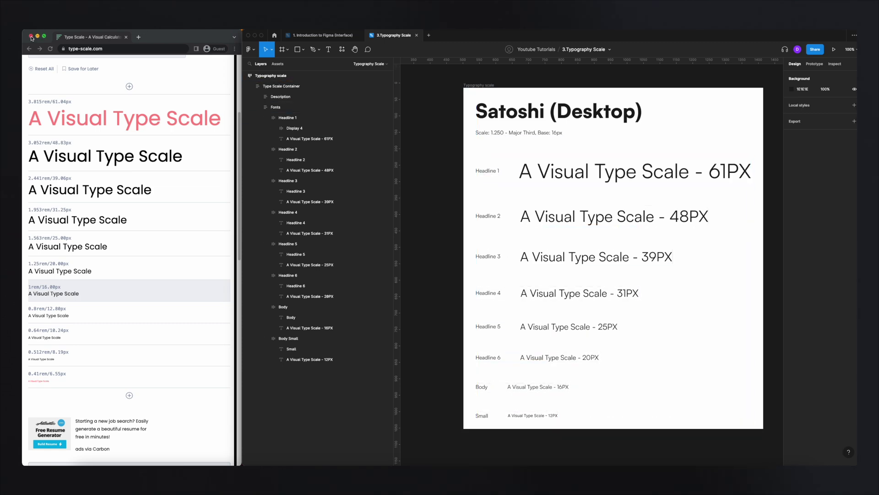
left_click(30, 36)
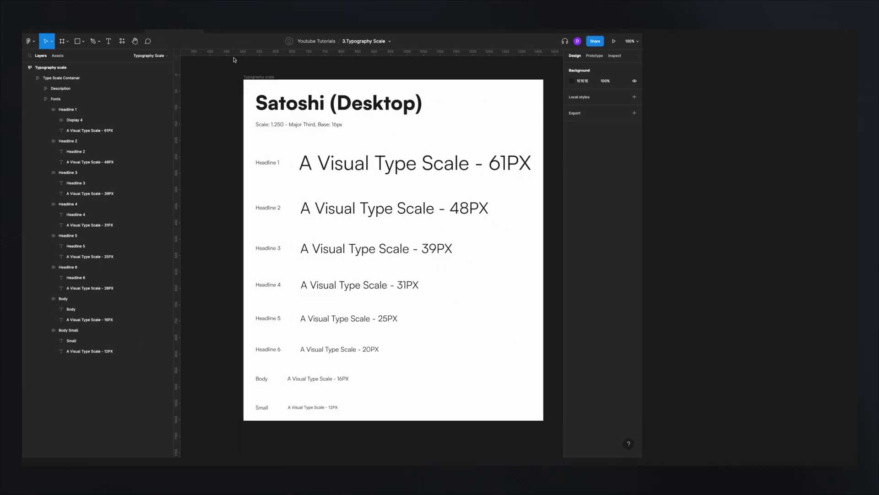
scroll(424, 187, "down", 3)
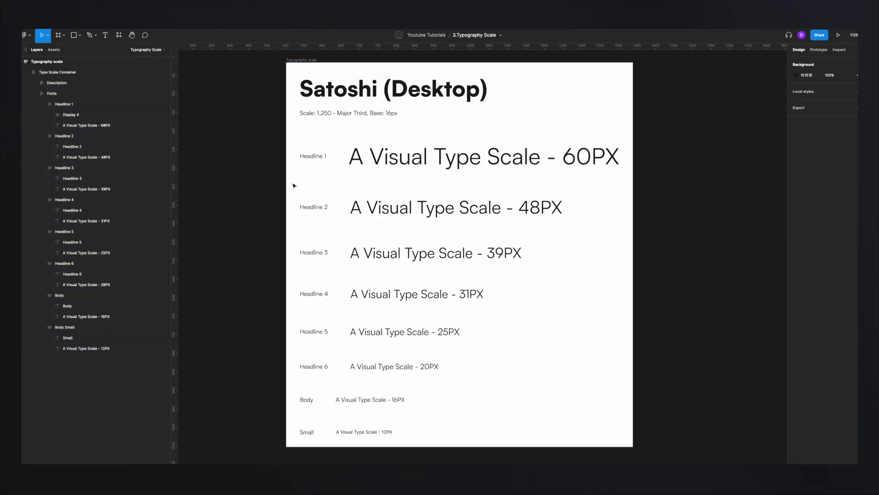
Step: Save the 60PX Headline 1 sample as text style H1-Desktop, then start a style for 48PX Headline 2
left_click(403, 162)
left_click(403, 162)
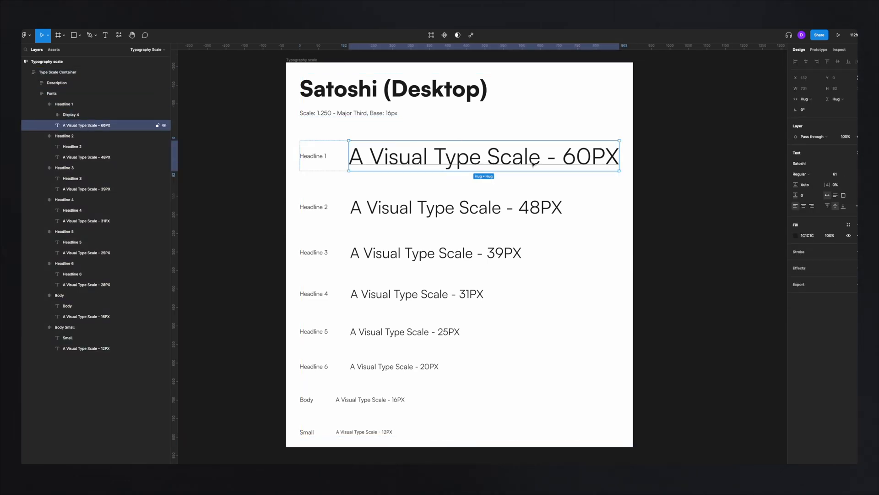
left_click(857, 153)
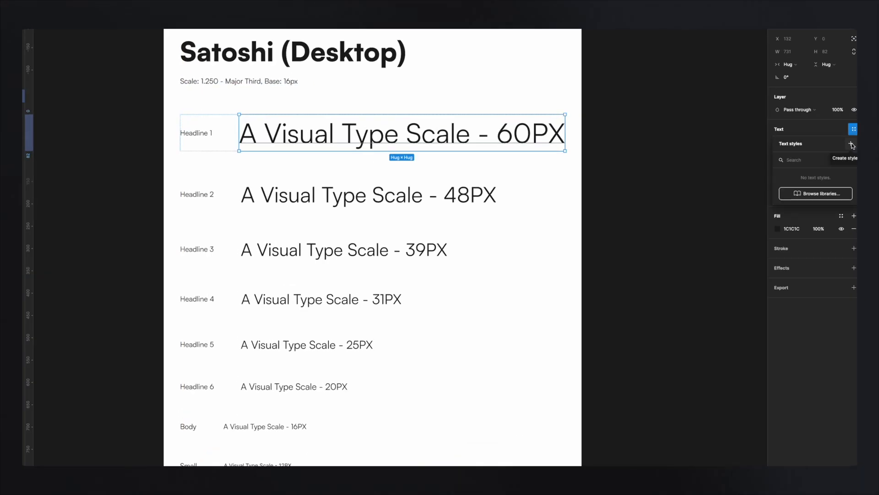
left_click(853, 145)
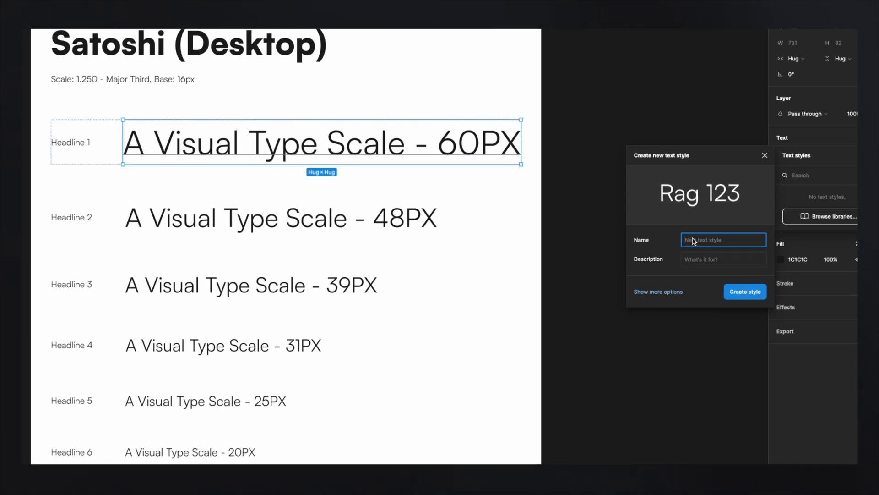
type("H1-De")
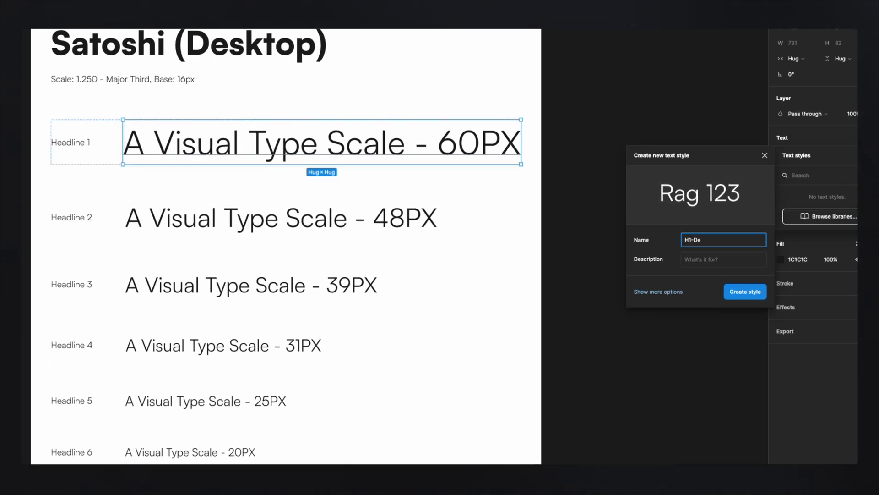
type("sktop")
key("Return")
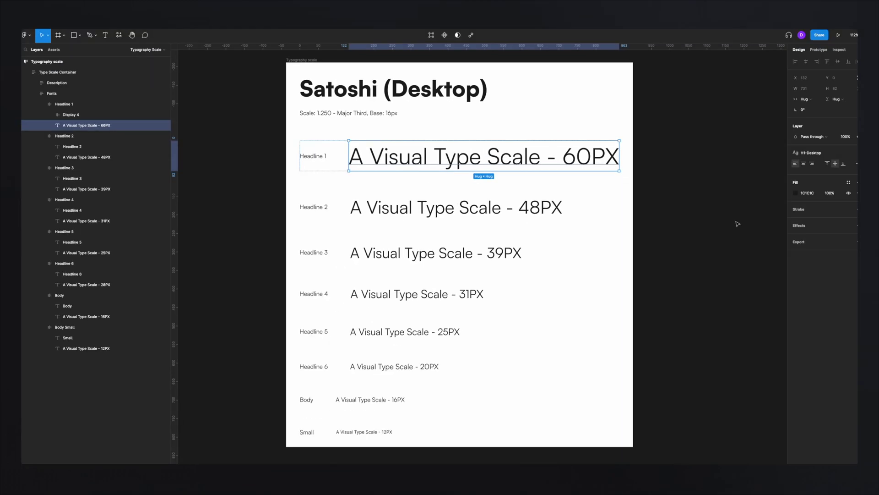
left_click(359, 217)
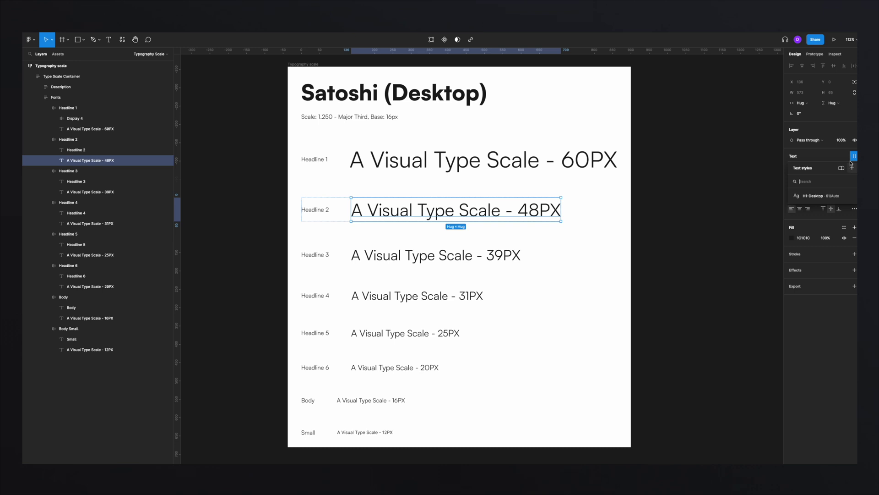
left_click(854, 169)
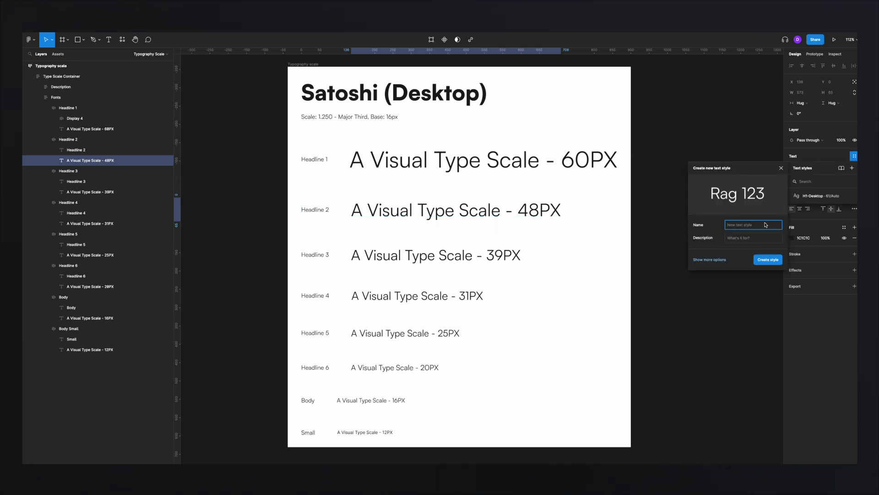